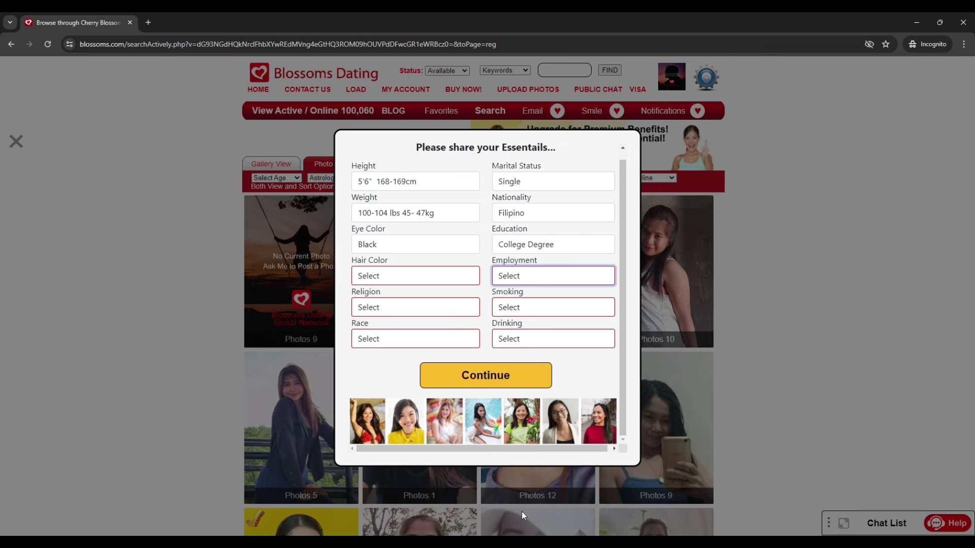
Set the Essentials form's employment to Other, hair color to Black and religion to Catholic
key(o)
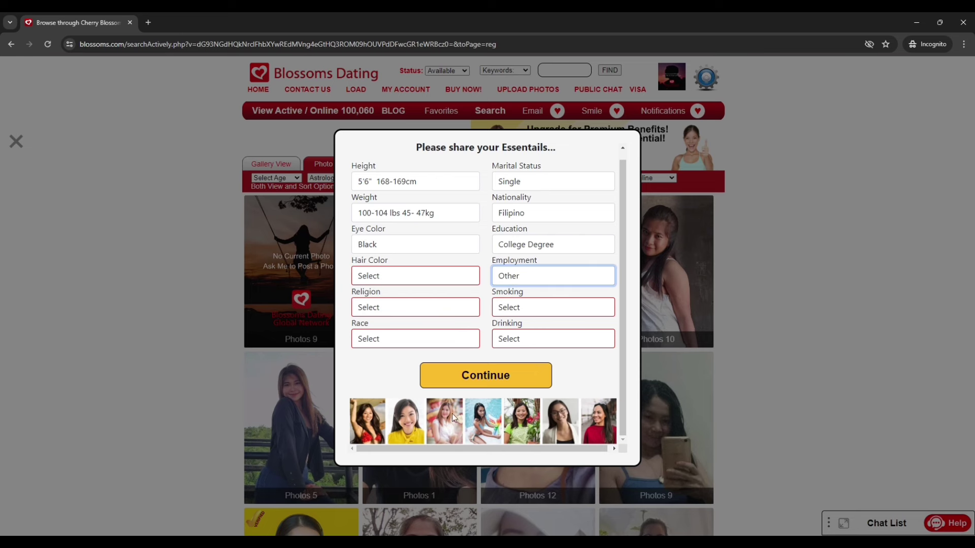
click(387, 275)
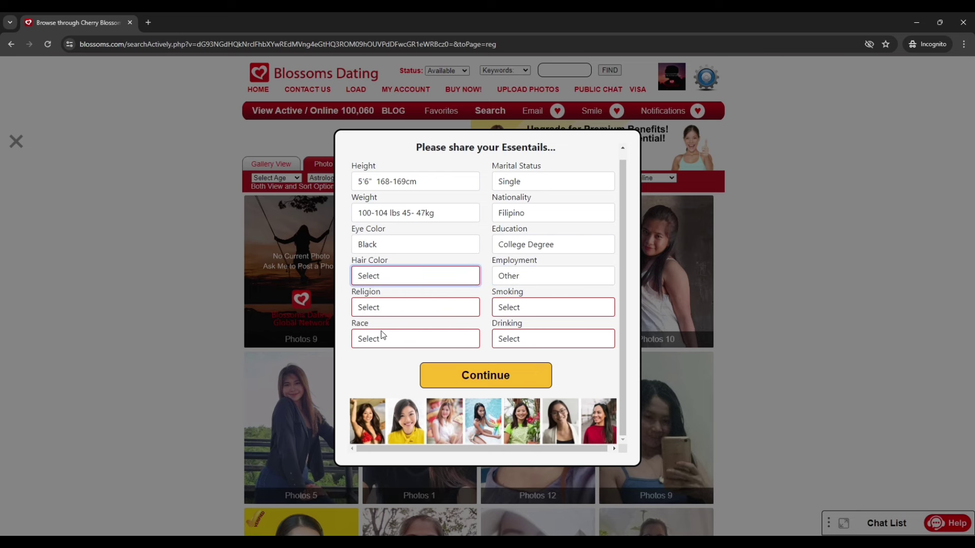
key(b)
click(382, 313)
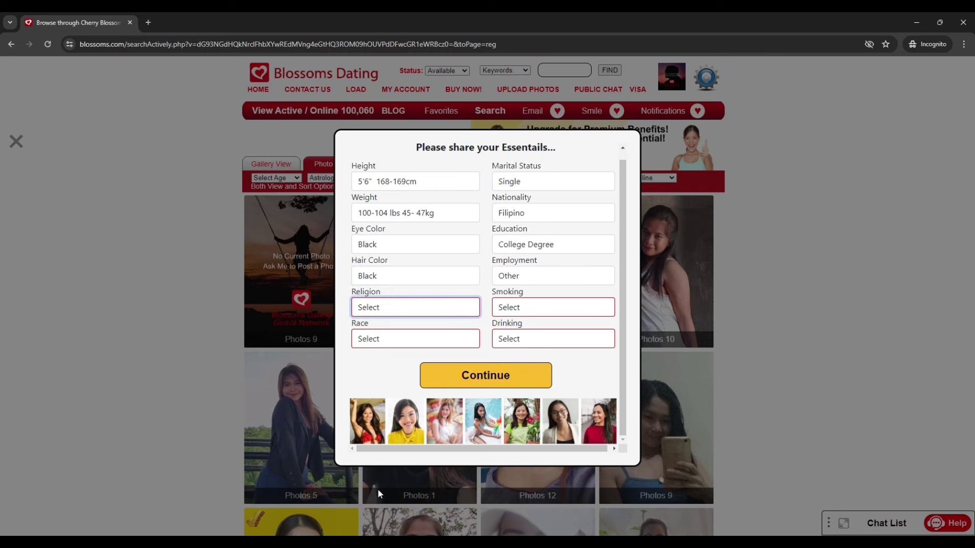
key(c)
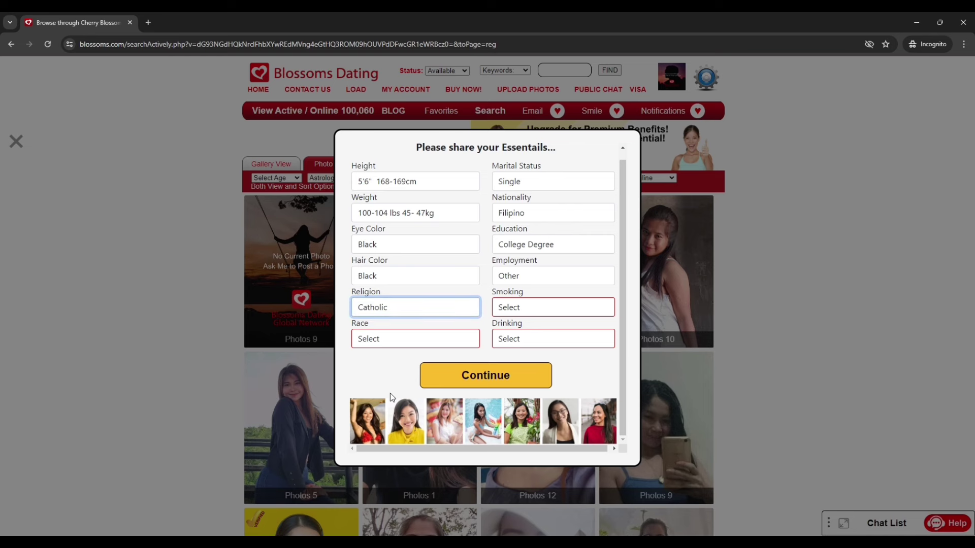
Set smoking to Not At All, race to Asian and drinking to Moderate, and submit the Essentials form
click(533, 307)
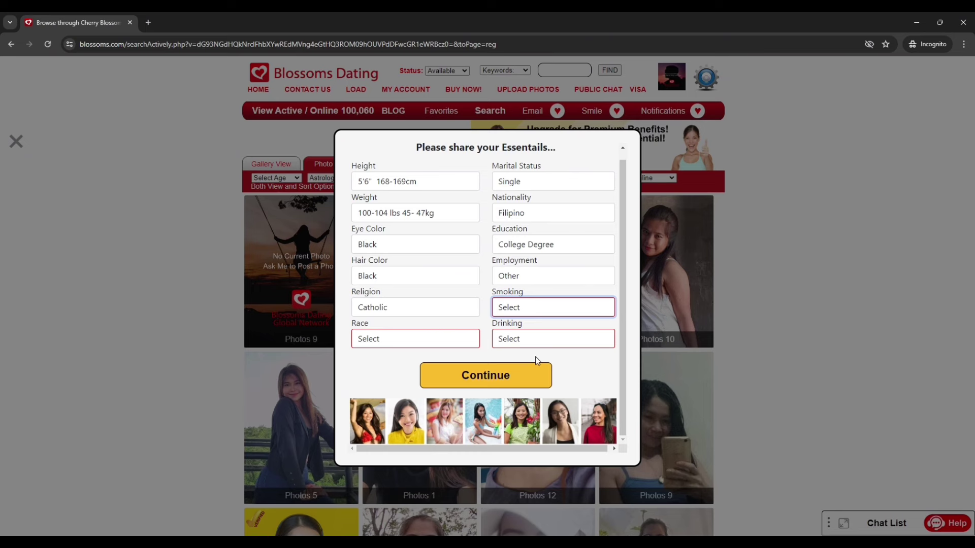
key(Down)
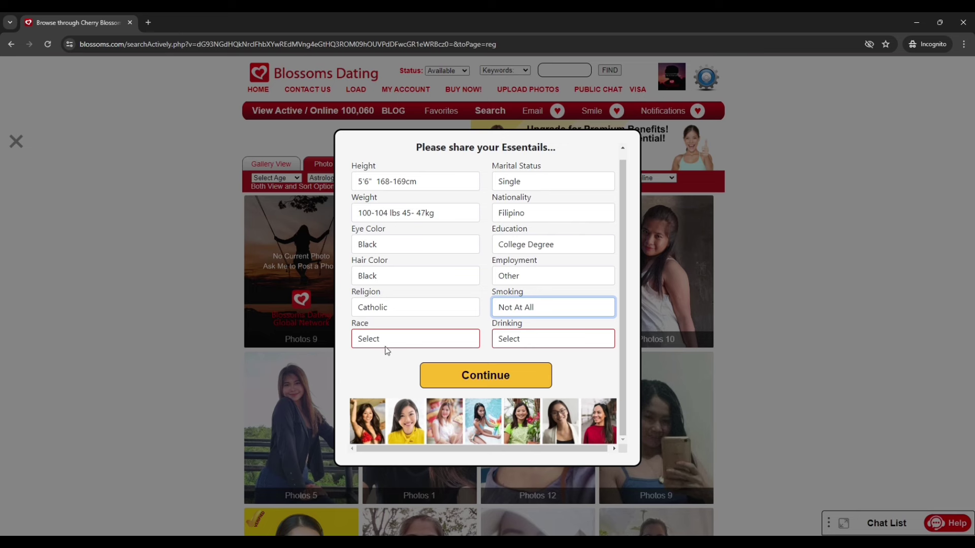
key(Tab)
key(Down)
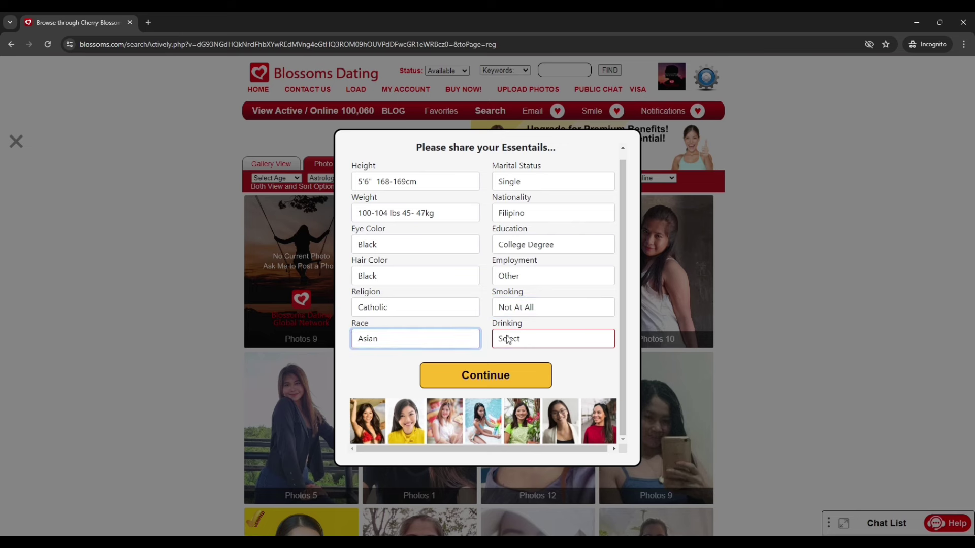
key(Tab)
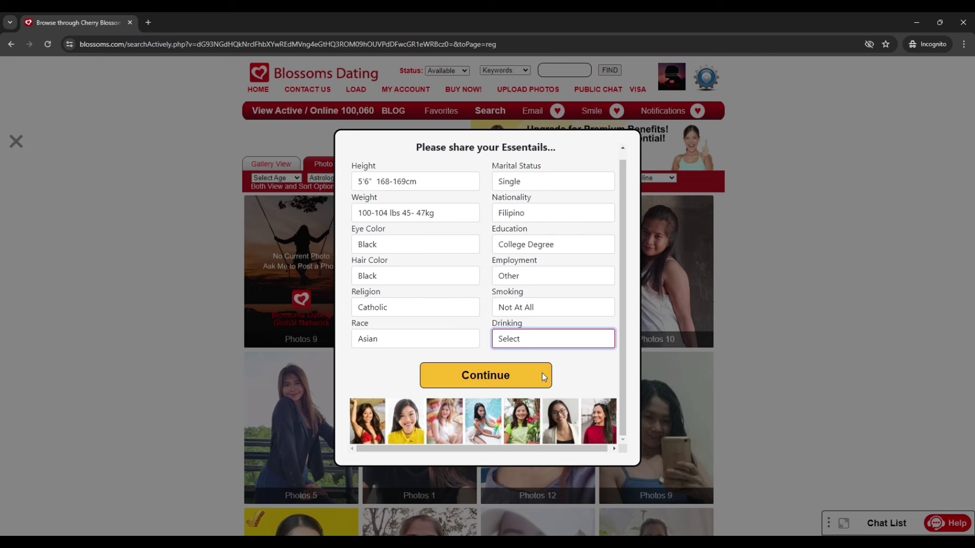
key(m)
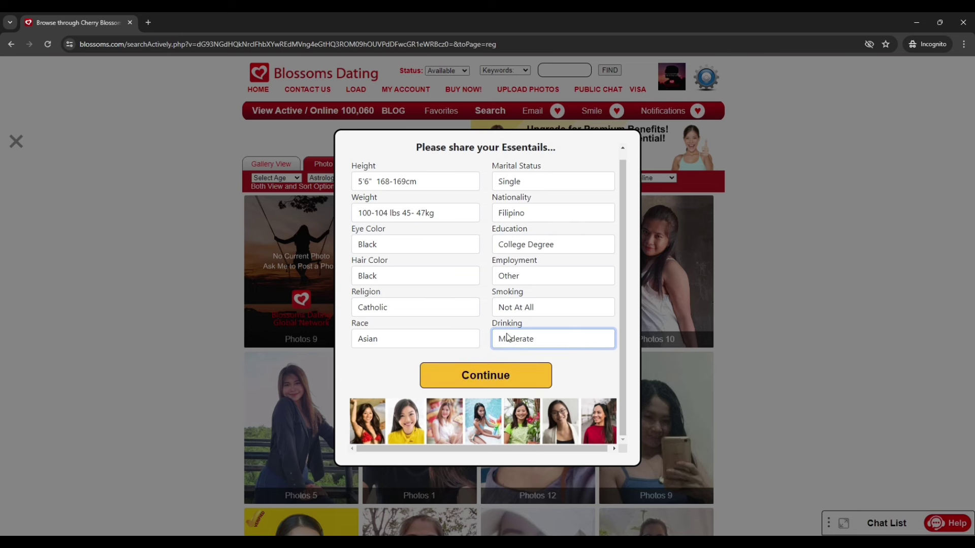
click(497, 381)
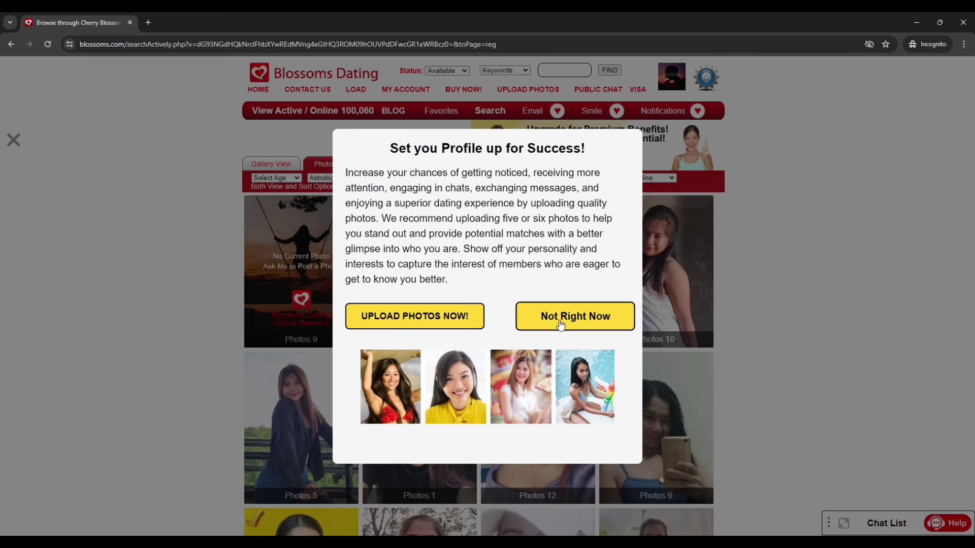
Accept the offer to upload photos and add a portrait as the primary profile photo
click(395, 311)
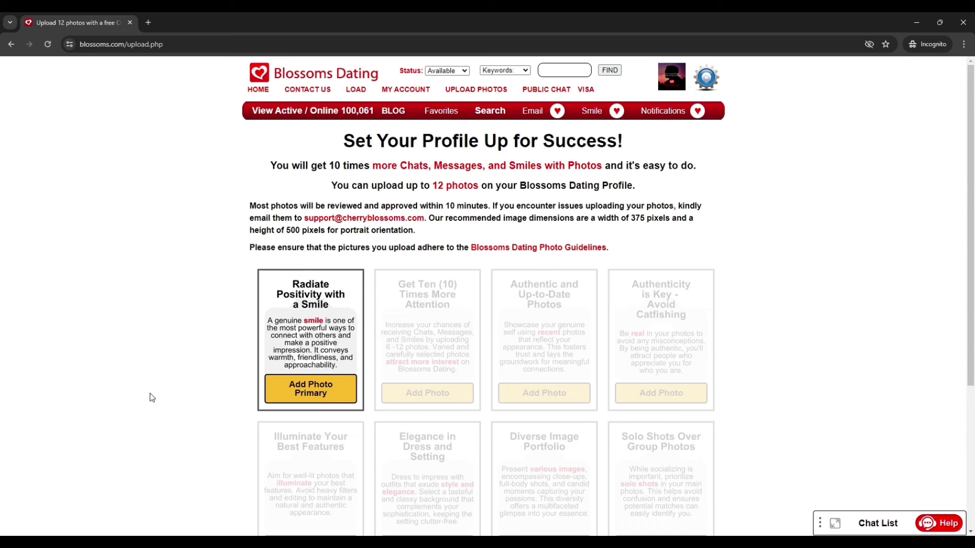
click(314, 400)
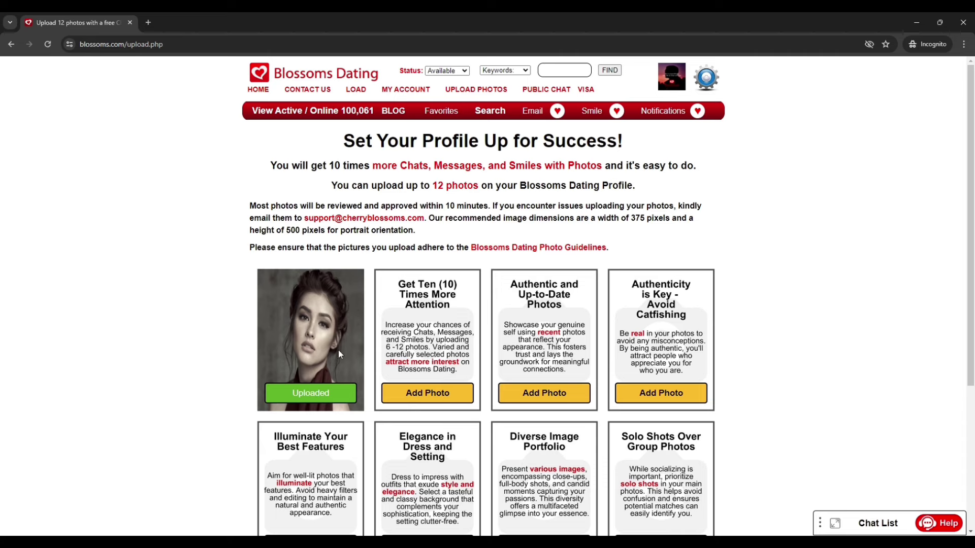
Review the tips in the photo slots and the recommended image dimensions on the photo upload page
scroll(349, 338, down, 4)
scroll(358, 340, up, 4)
scroll(582, 187, down, 4)
scroll(581, 187, up, 3)
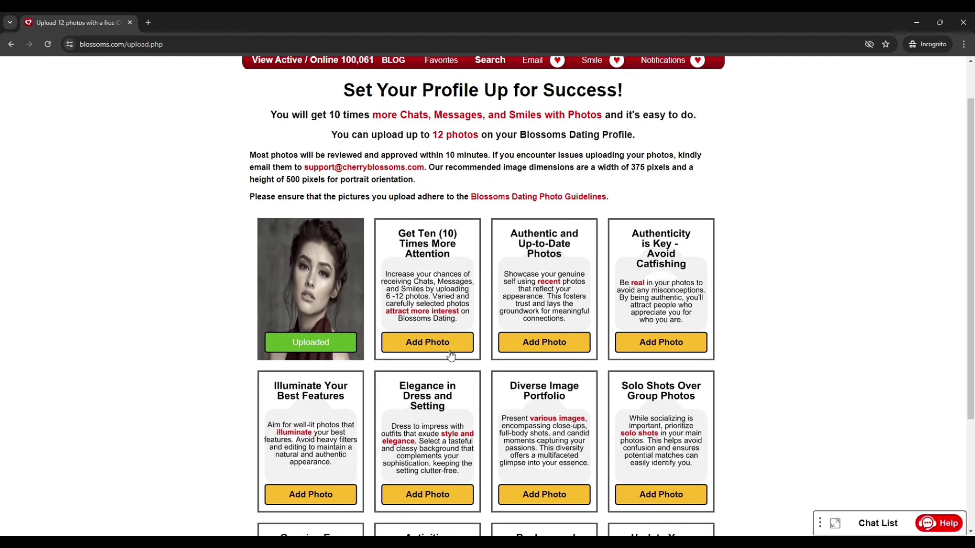
scroll(652, 383, down, 1)
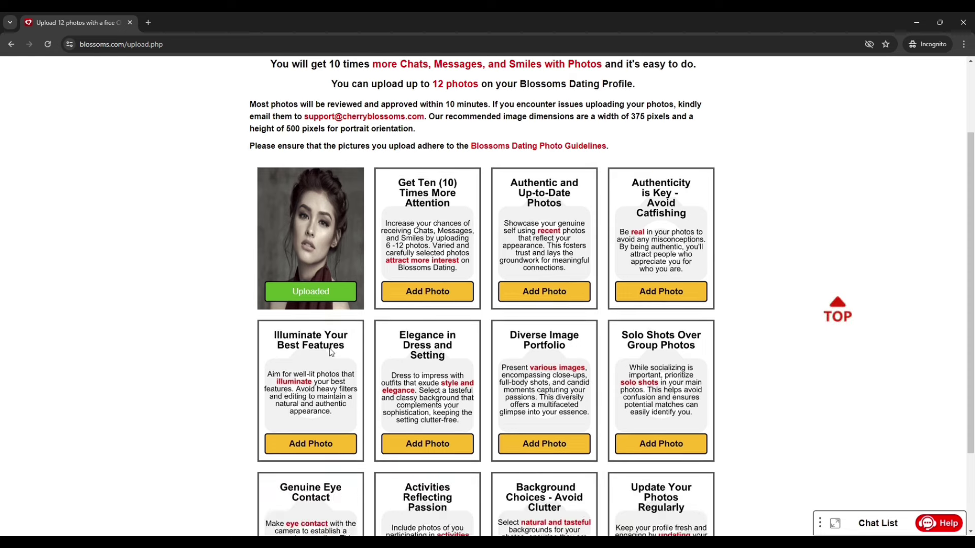
scroll(330, 355, down, 1)
scroll(490, 357, up, 3)
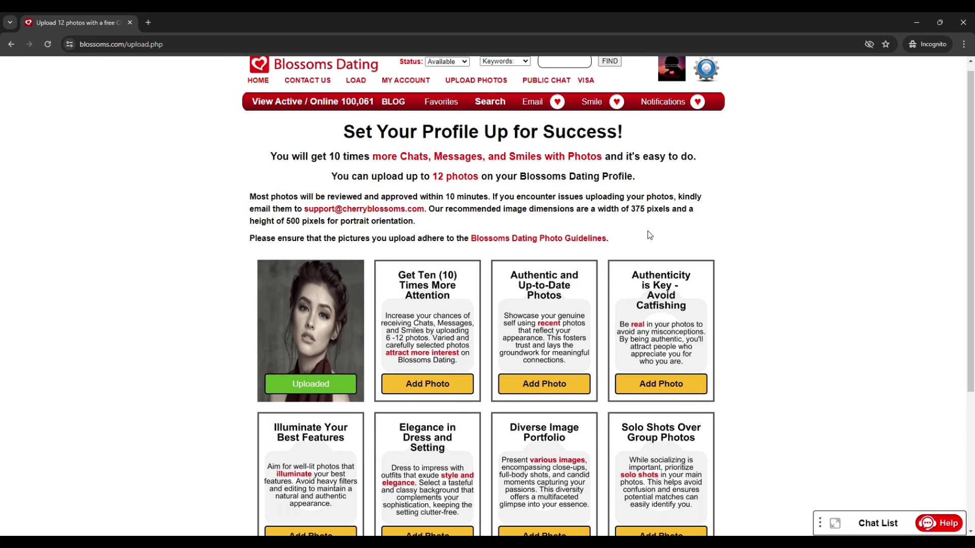
drag(440, 211, 590, 217)
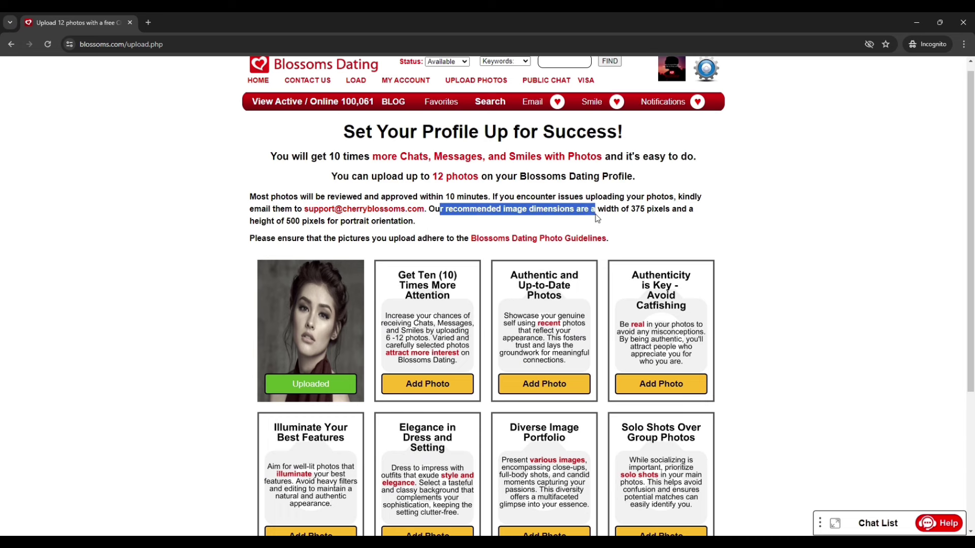
click(658, 227)
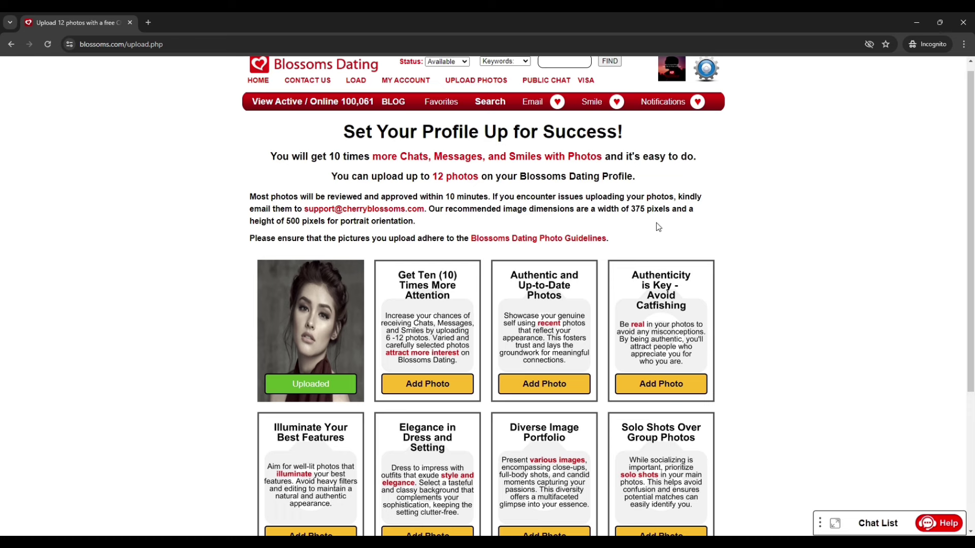
drag(629, 209, 685, 211)
drag(274, 222, 413, 224)
click(172, 257)
scroll(430, 376, down, 3)
scroll(430, 376, down, 1)
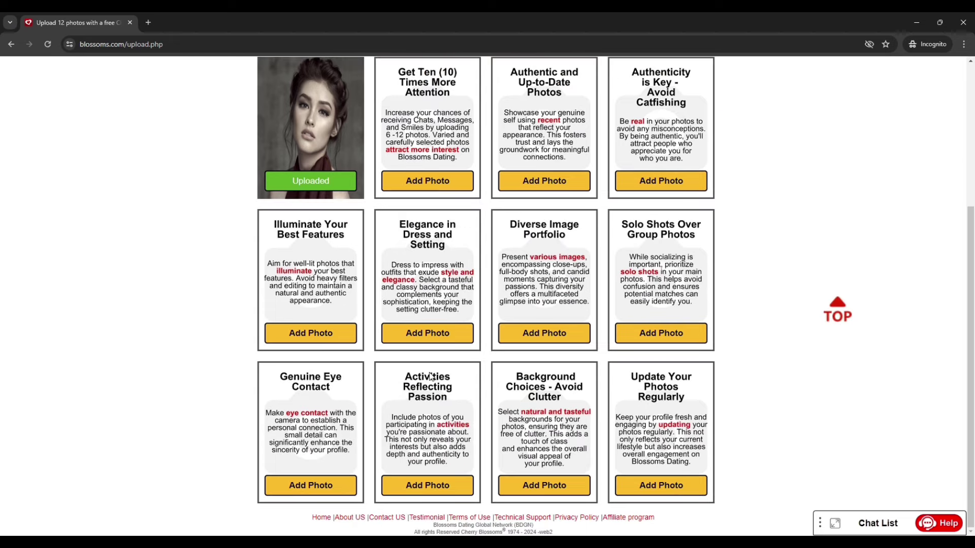
scroll(773, 364, up, 5)
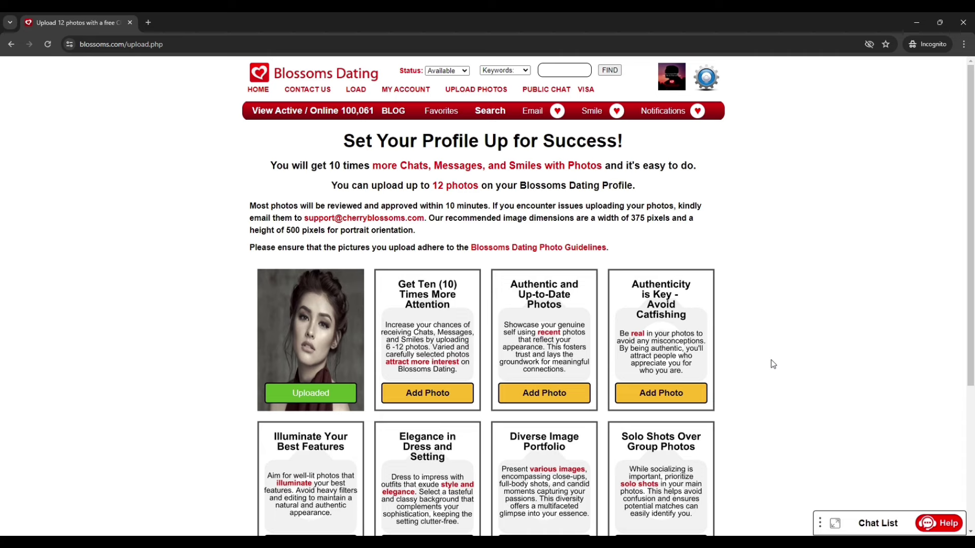
scroll(773, 364, down, 4)
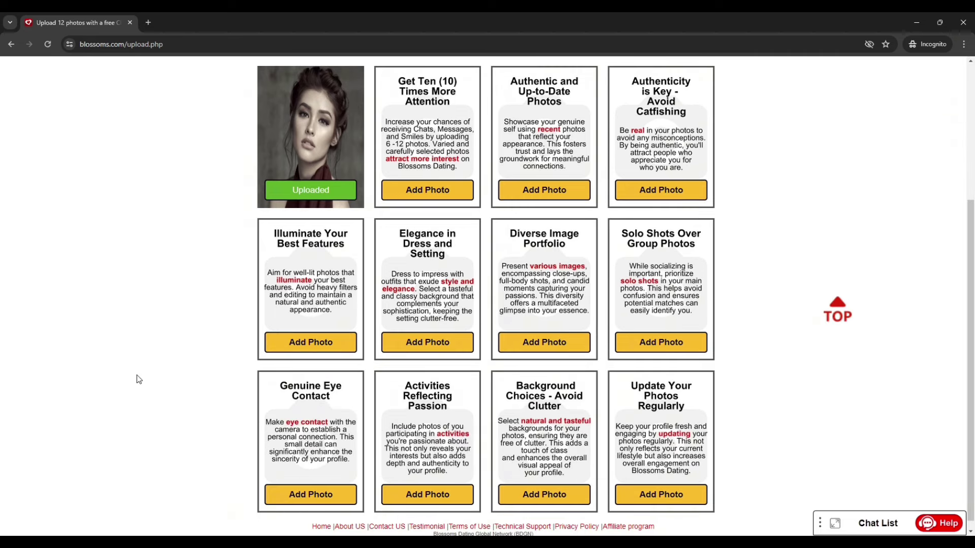
scroll(151, 373, up, 4)
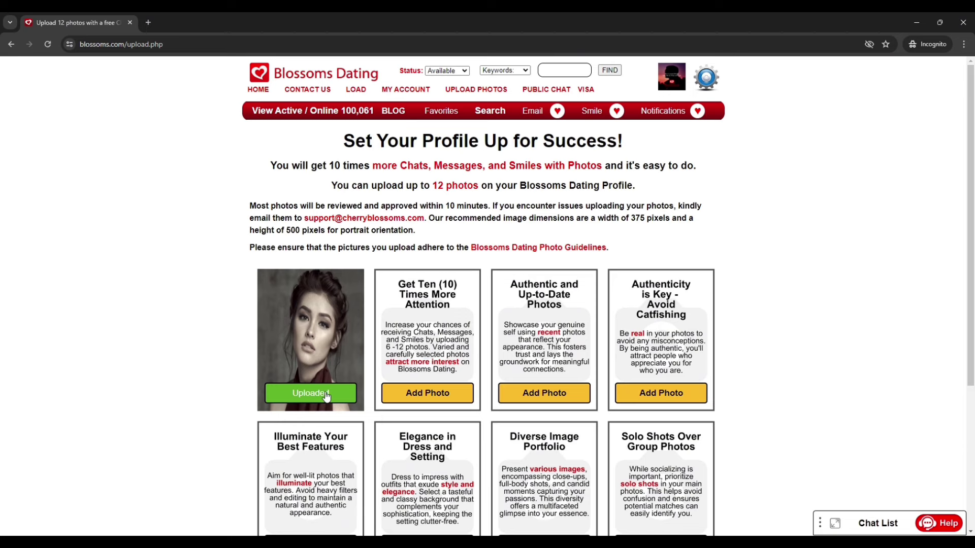
click(447, 398)
scroll(441, 403, down, 4)
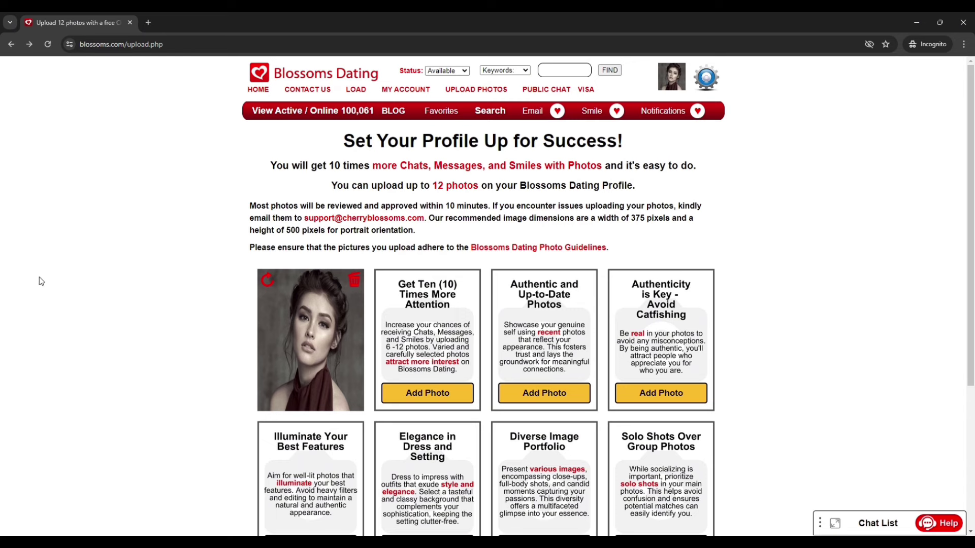
Return to the home page and submit "I am kind." as the About You text
click(258, 91)
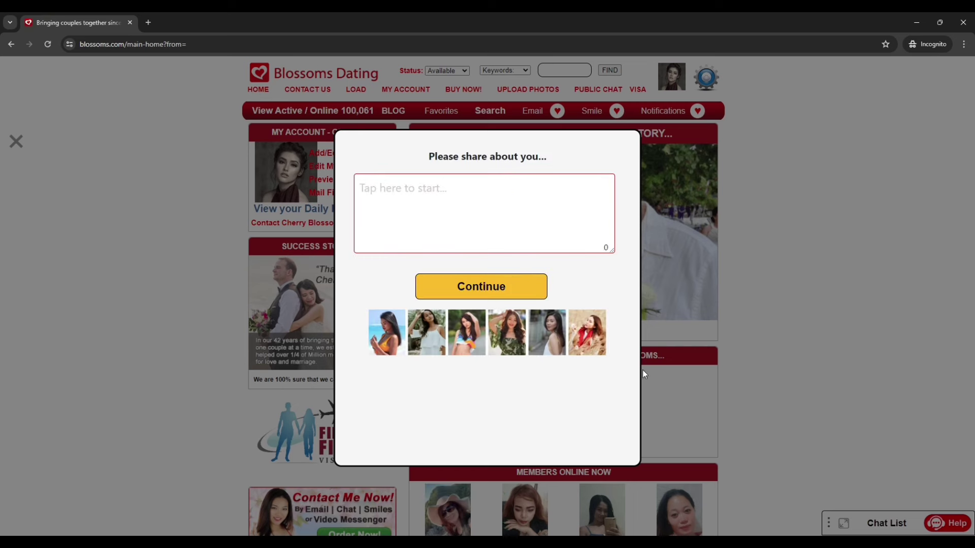
click(467, 226)
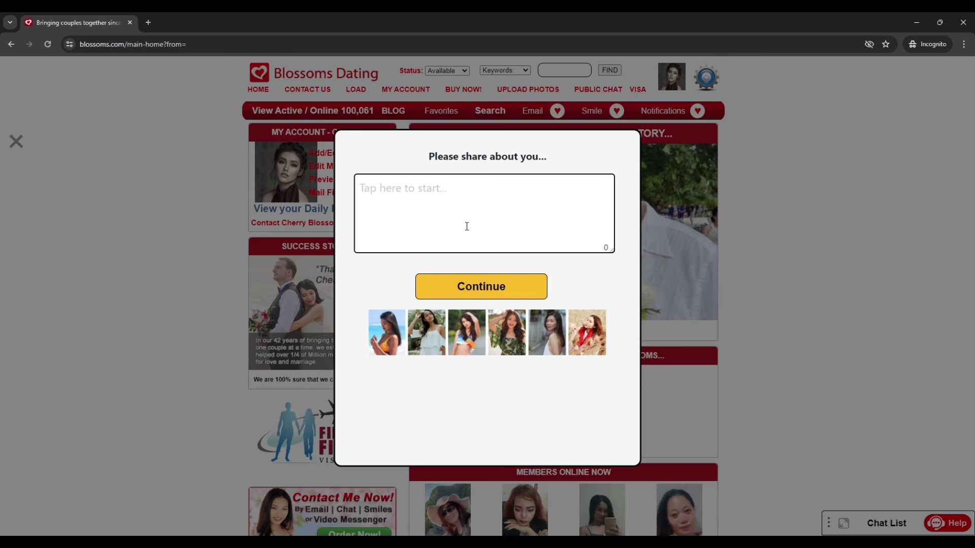
text(I am kind.)
click(477, 287)
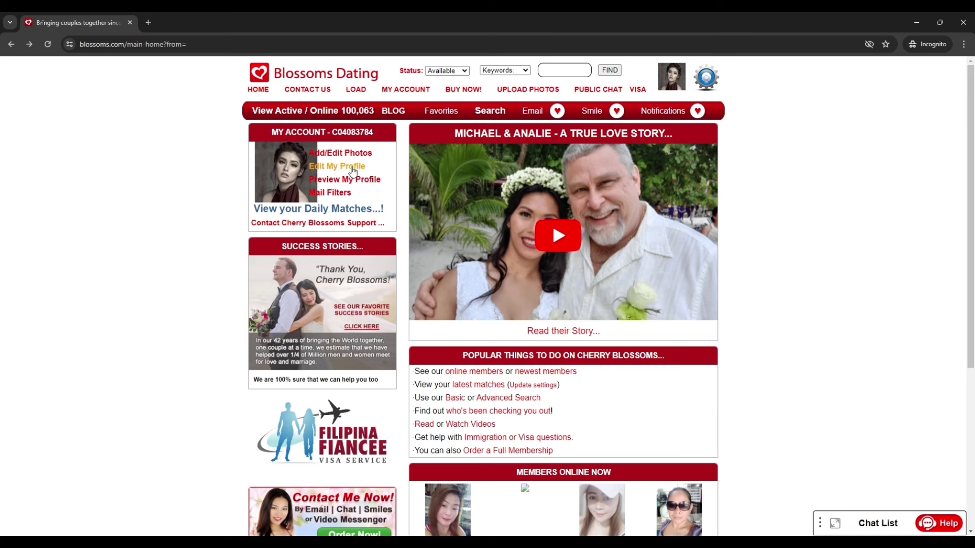
Open the Add/Edit Photos page from the account box and look through its photo slots
drag(284, 130, 288, 135)
drag(366, 140, 295, 133)
click(336, 153)
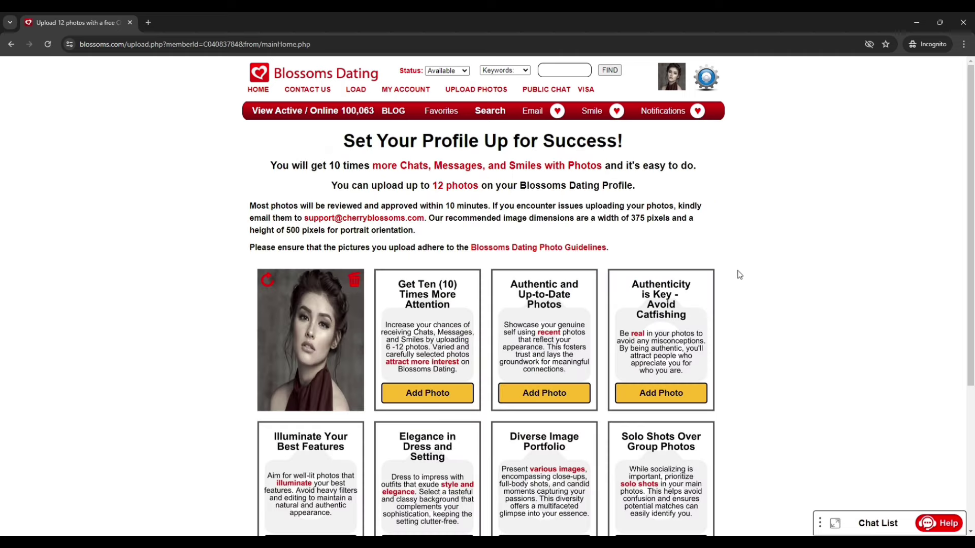
scroll(735, 327, down, 2)
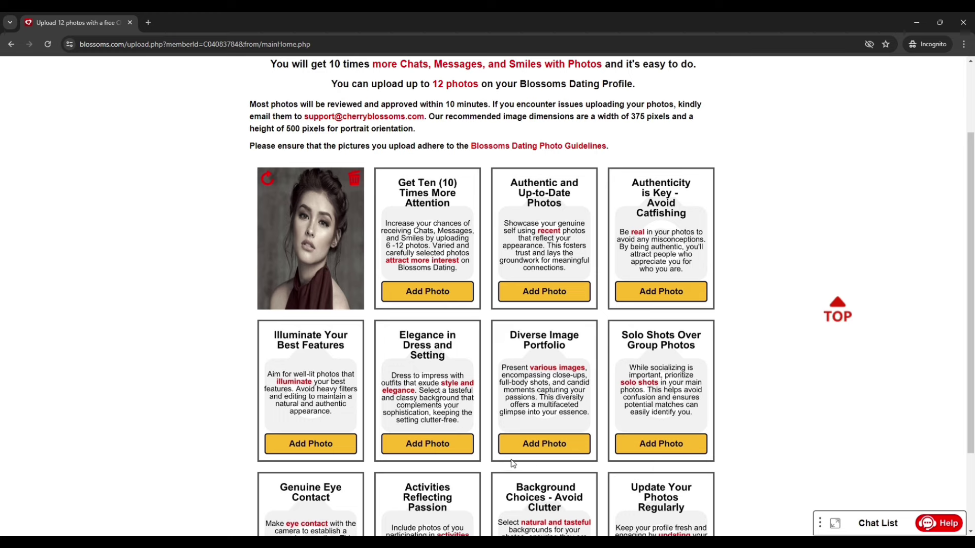
scroll(513, 458, down, 2)
scroll(514, 462, up, 2)
scroll(770, 370, up, 2)
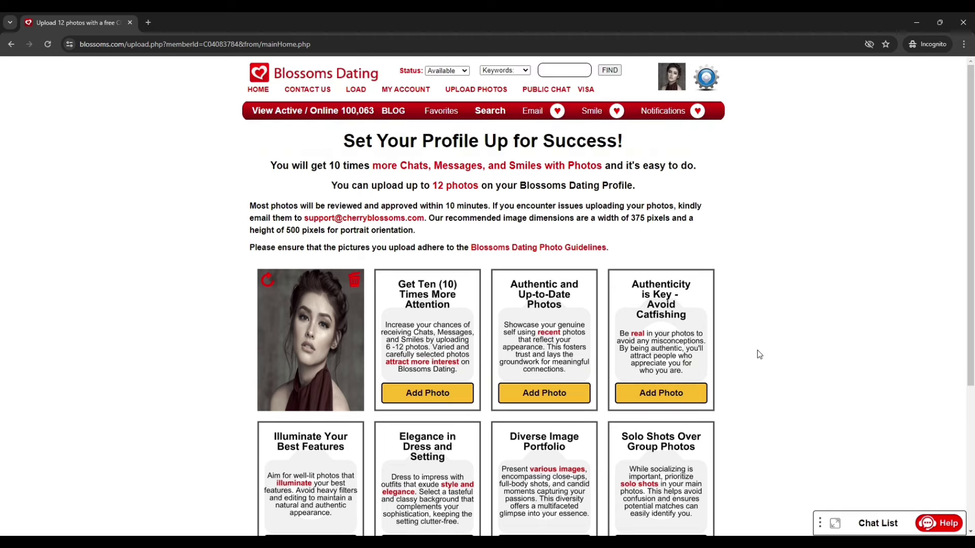
scroll(410, 224, down, 4)
scroll(396, 202, up, 4)
Go through the home page to profile editing, dismissing the location confirmation prompts, and open the Chats & Messages filters
click(259, 90)
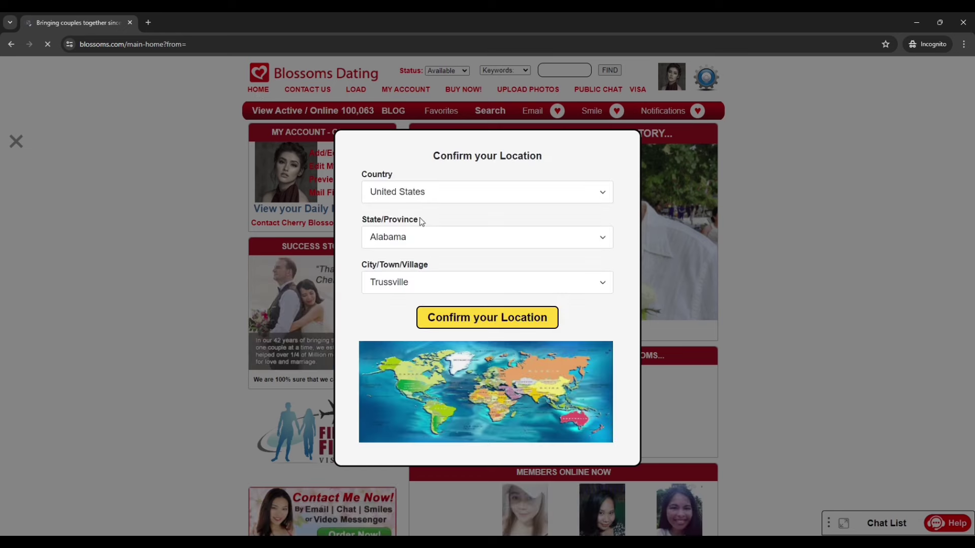
click(15, 144)
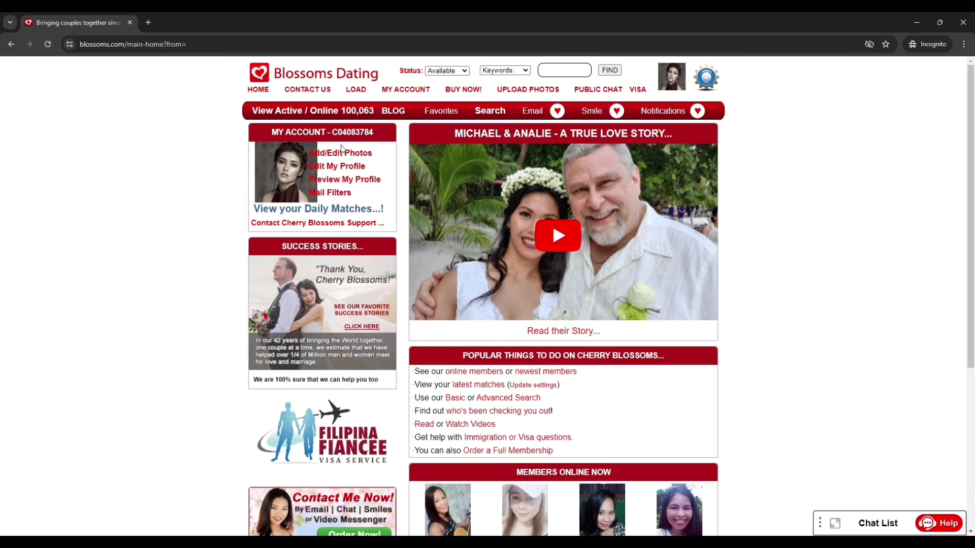
click(343, 169)
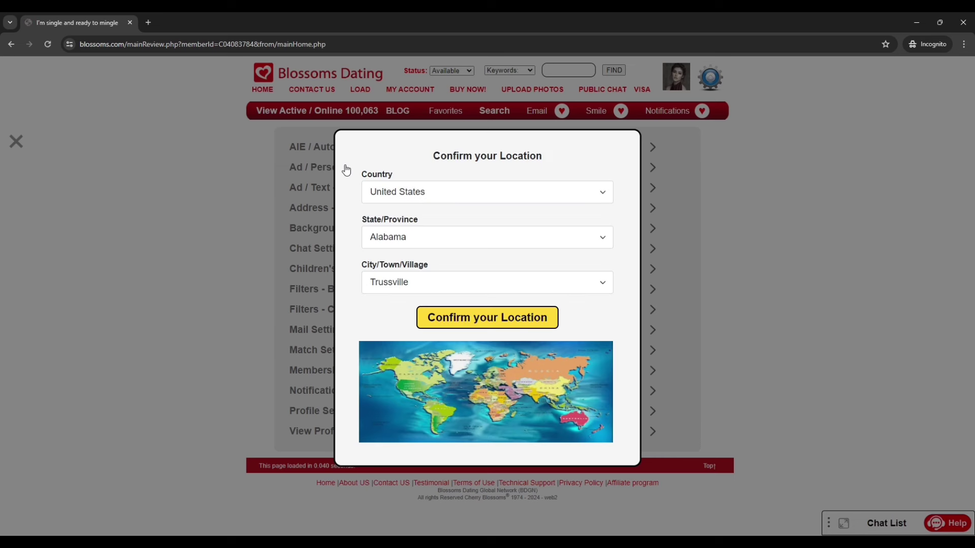
click(17, 142)
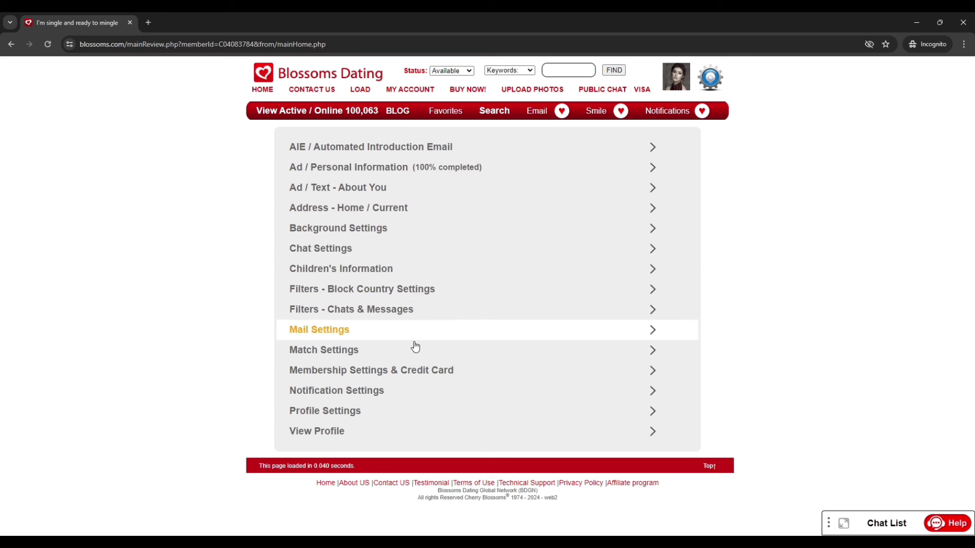
click(368, 315)
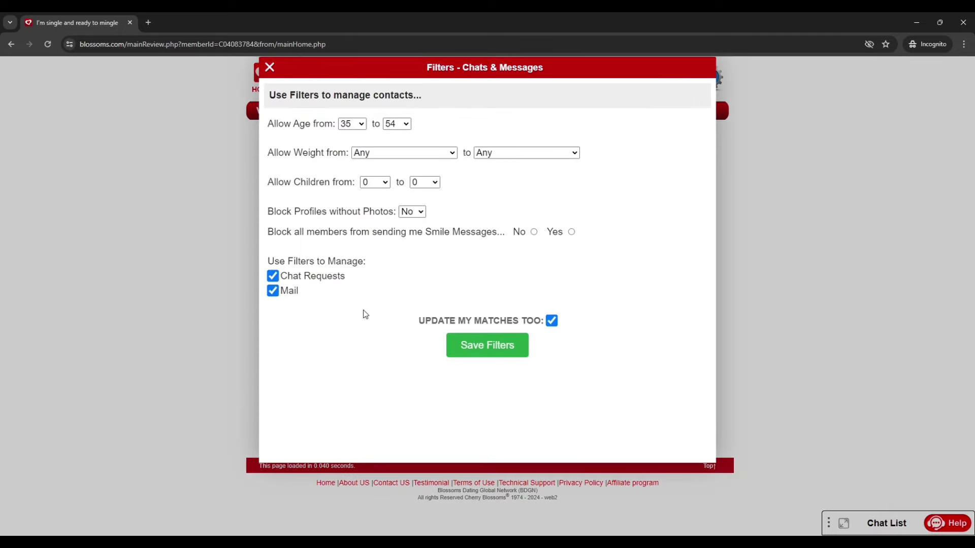